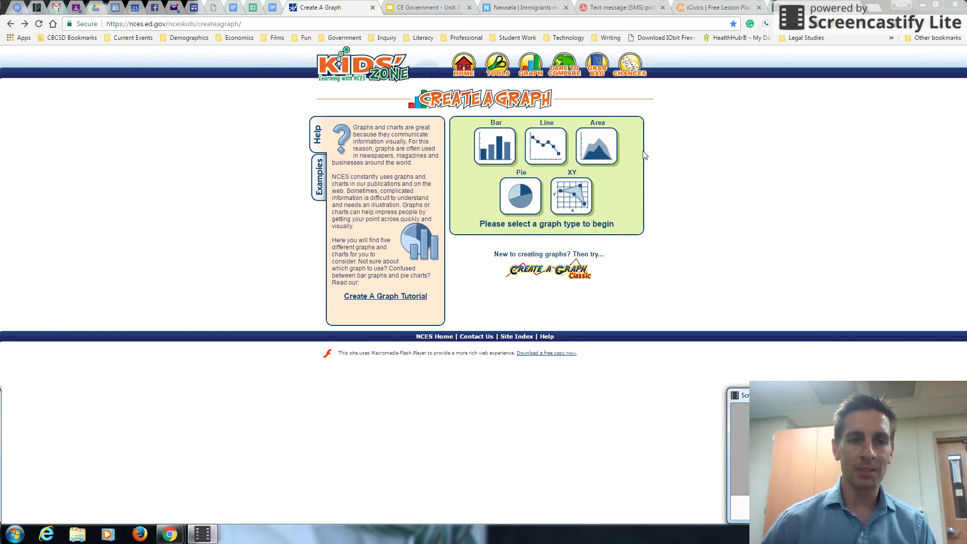
left_click_drag(368, 163, 418, 164)
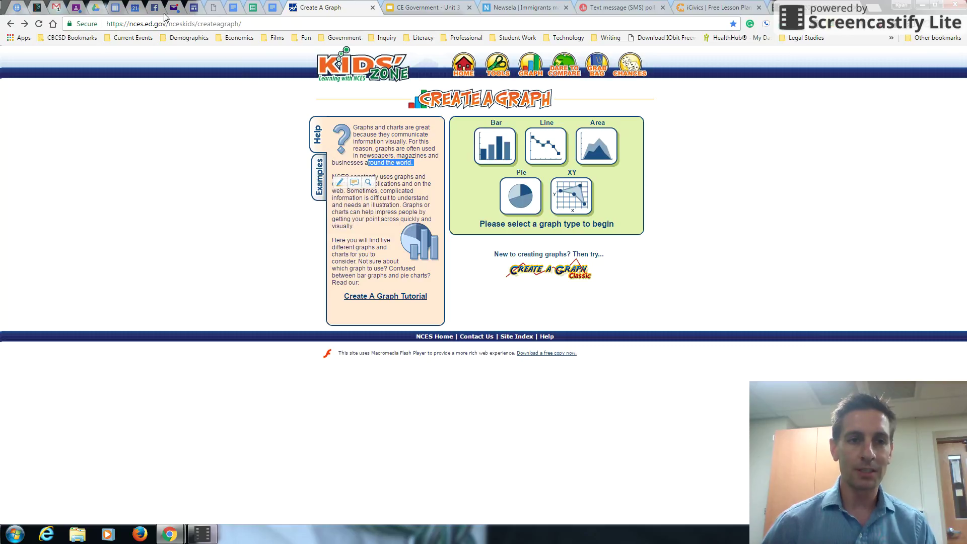
double_click(200, 24)
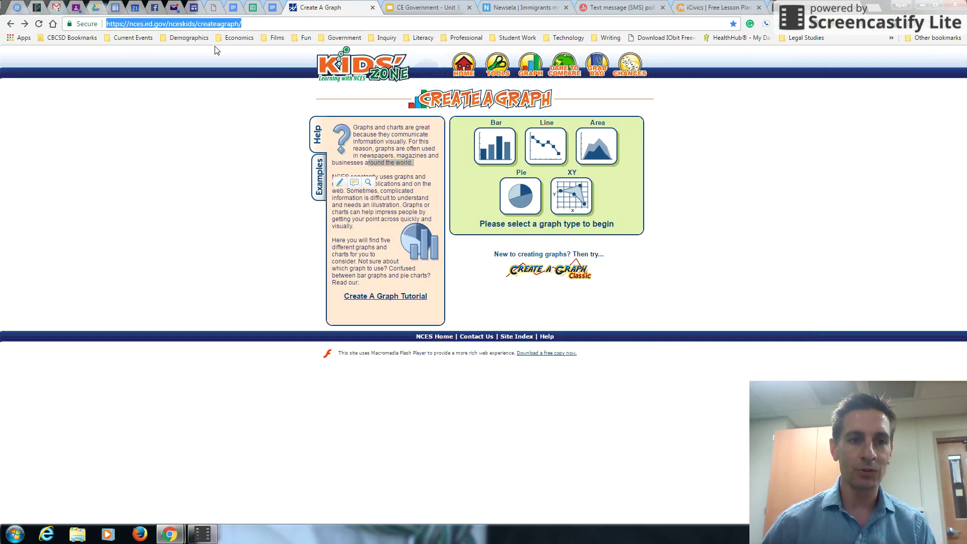
left_click(231, 130)
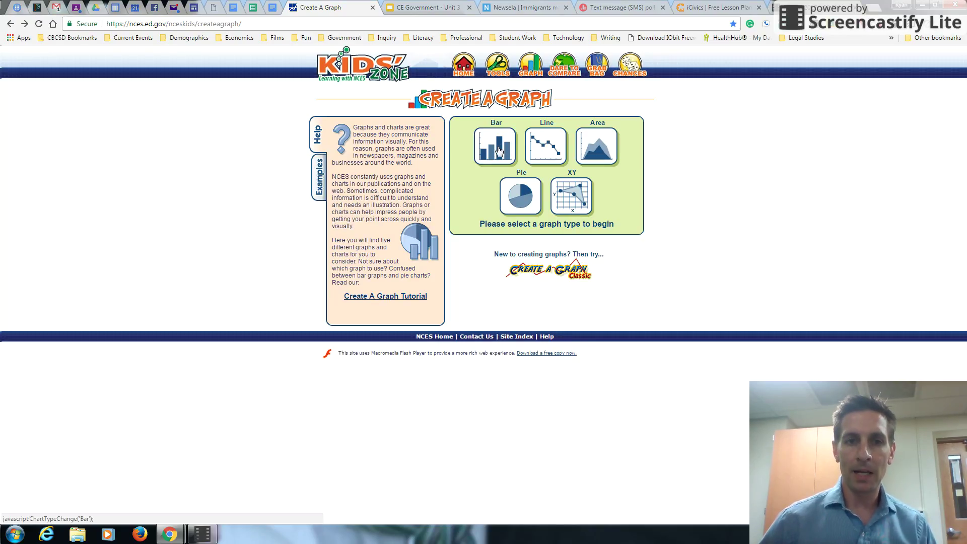
Choose the pie chart as the graph type and accept the switch
left_click(521, 203)
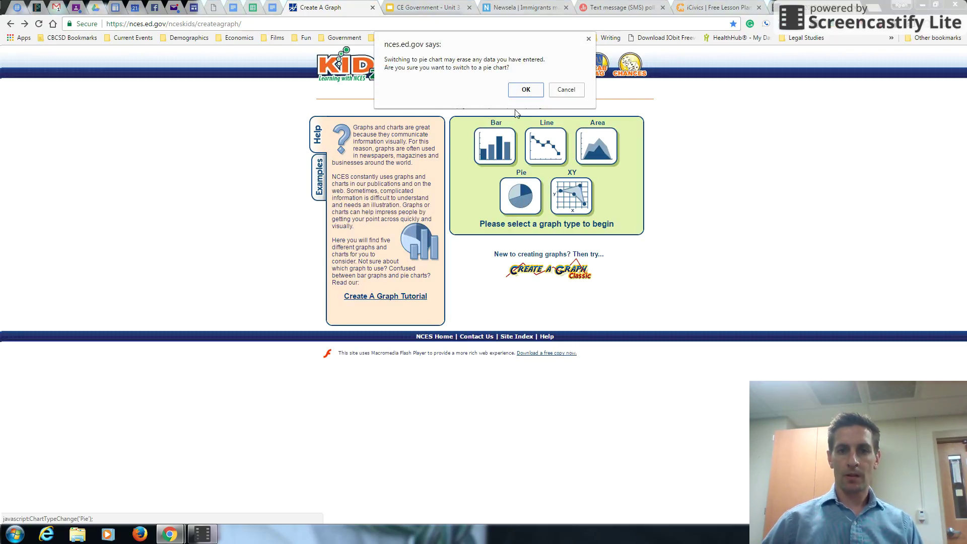
left_click(525, 90)
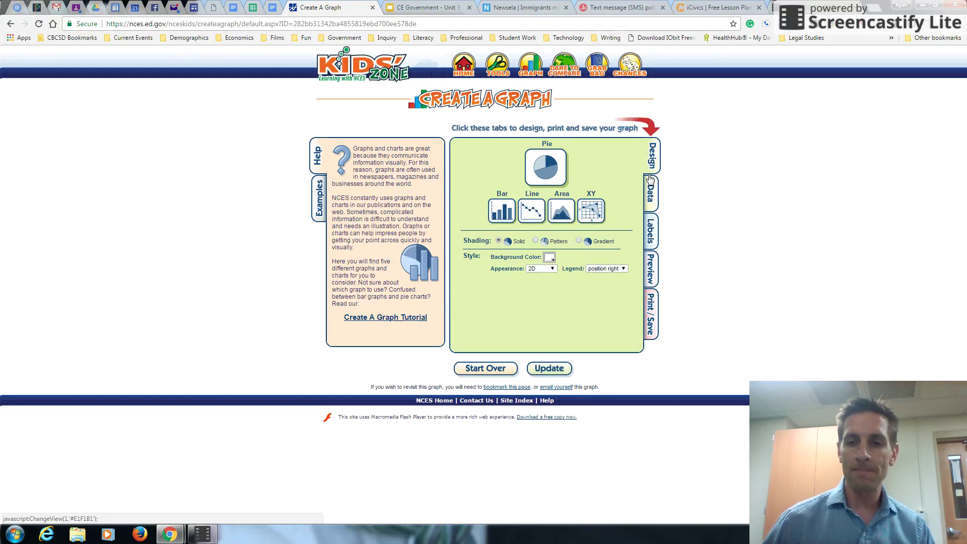
Title the graph "Student Shoes" in its data settings
left_click(650, 196)
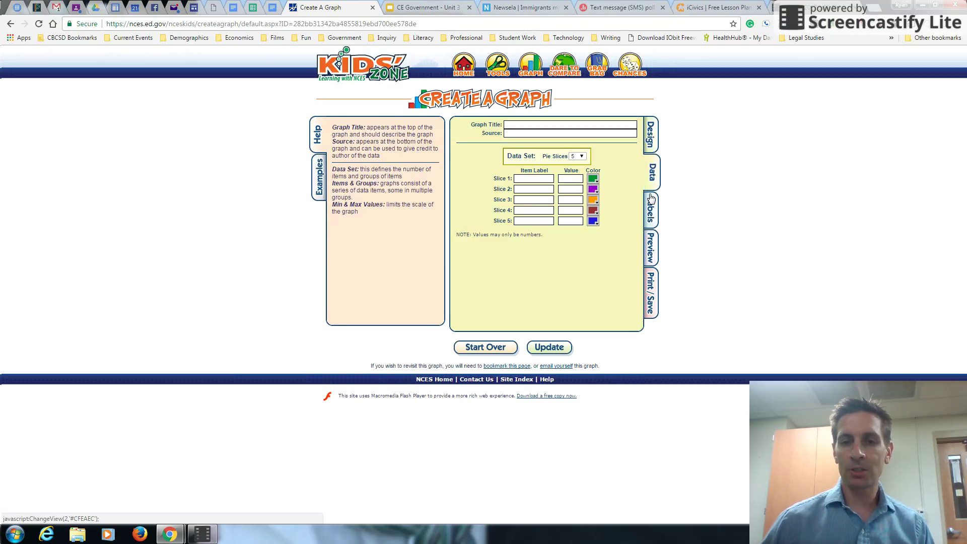
left_click(546, 125)
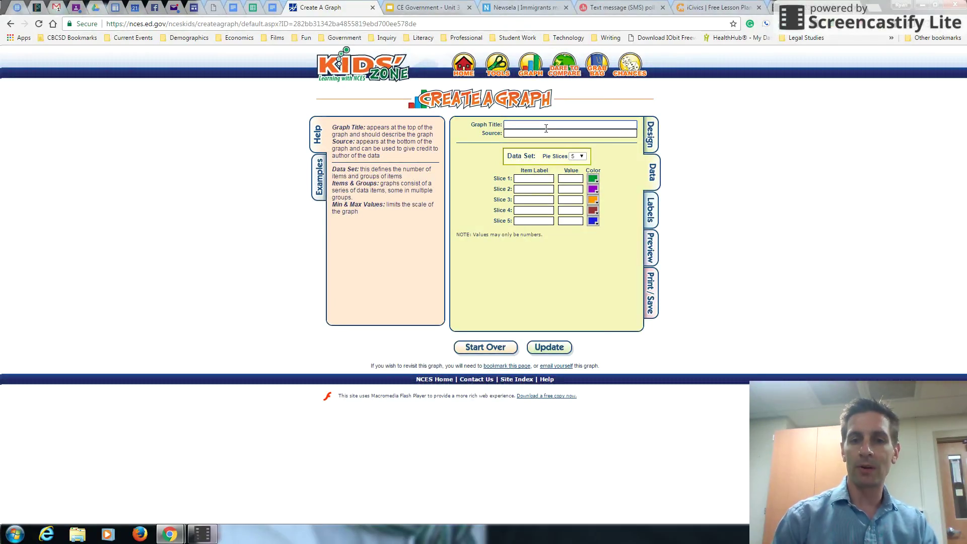
type("STudent")
key("BackSpace")
key("BackSpace")
key("BackSpace")
key("BackSpace")
key("BackSpace")
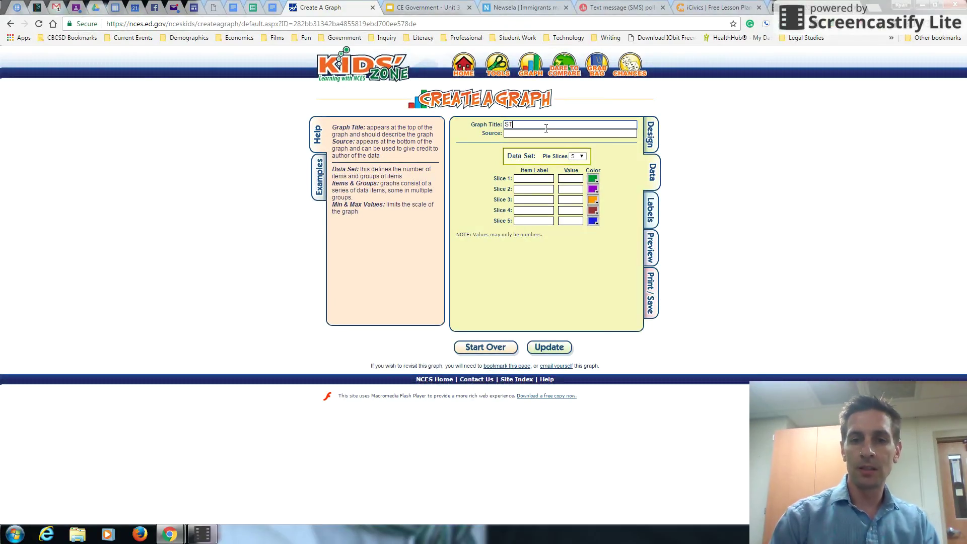
key("BackSpace")
type("ten")
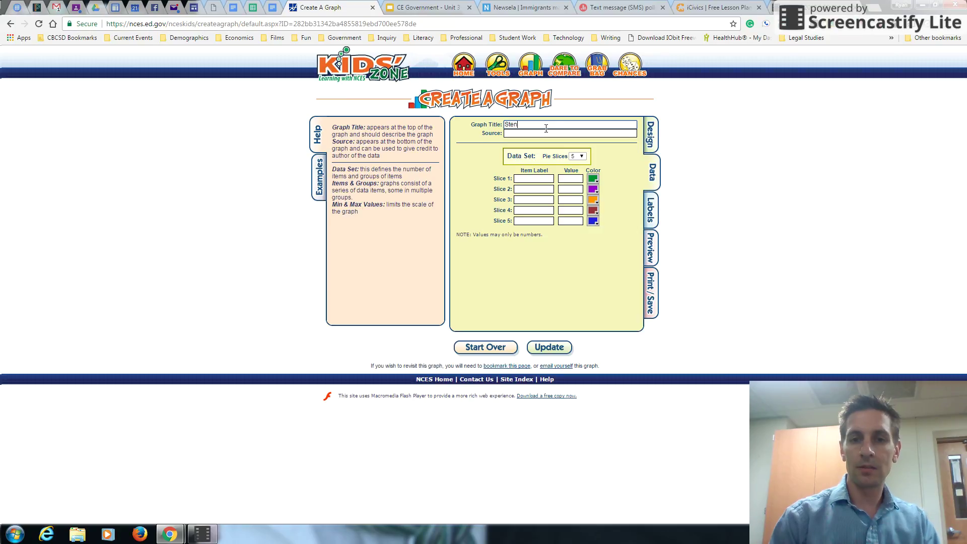
key("BackSpace")
key("BackSpace")
type("udent Clot")
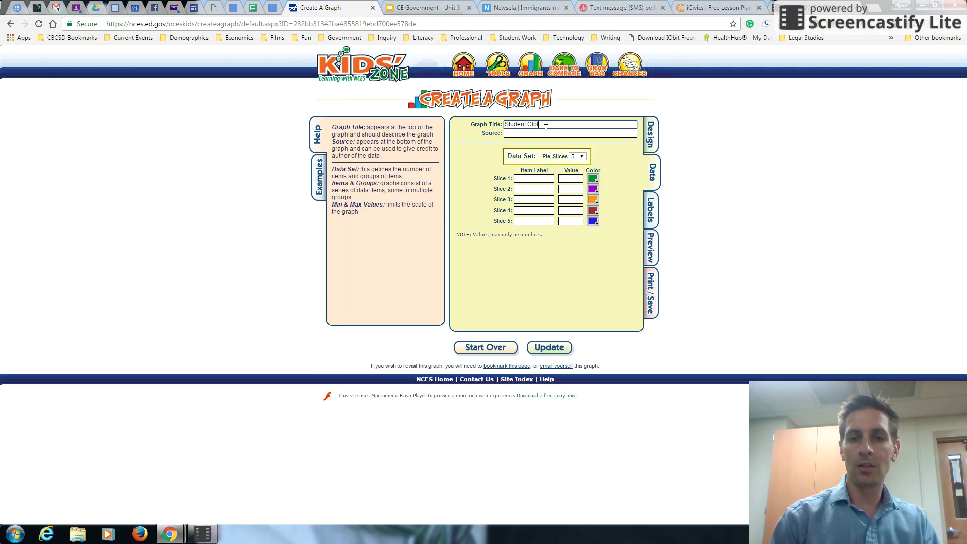
key("BackSpace")
key("BackSpace")
key("BackSpace")
key("BackSpace")
type("Shoes")
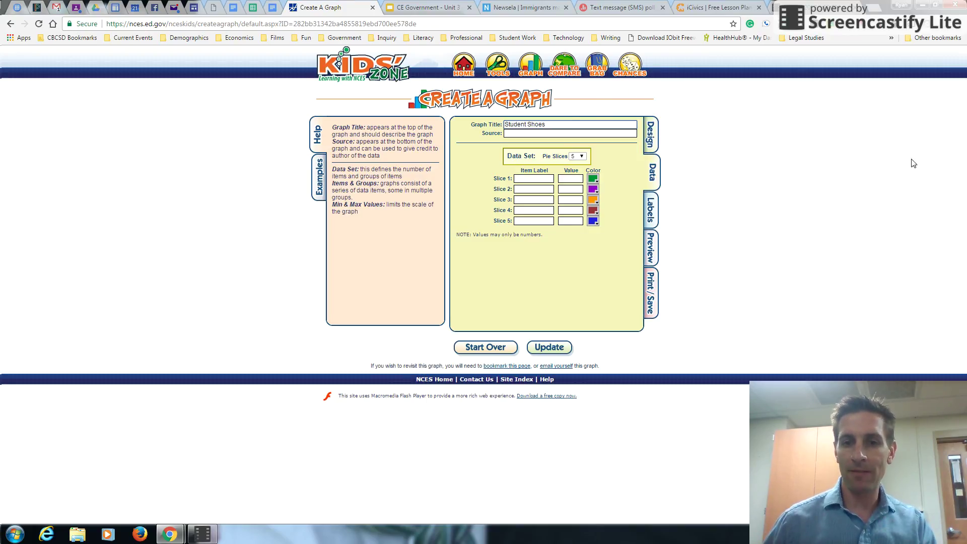
Label the five pie slices, in order, Hi-Tops, Pumps, Loafers, Boot and Tennis Shoe
left_click(539, 181)
type("Hi-Tops")
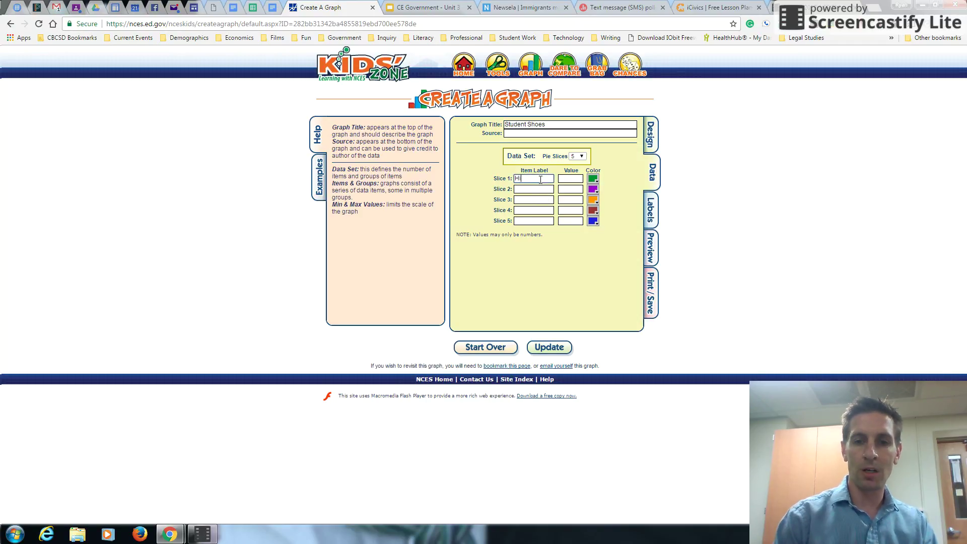
key("Tab")
key("Tab")
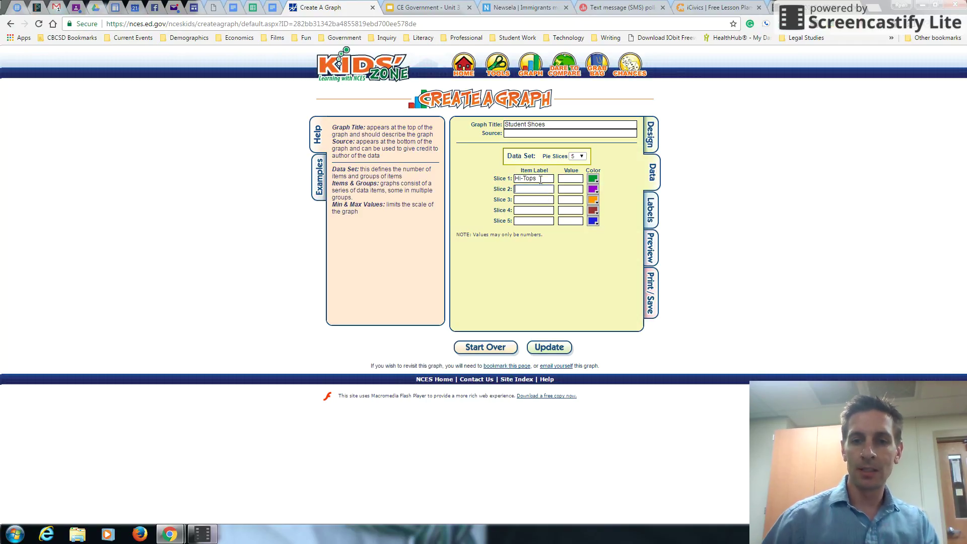
type("Pump")
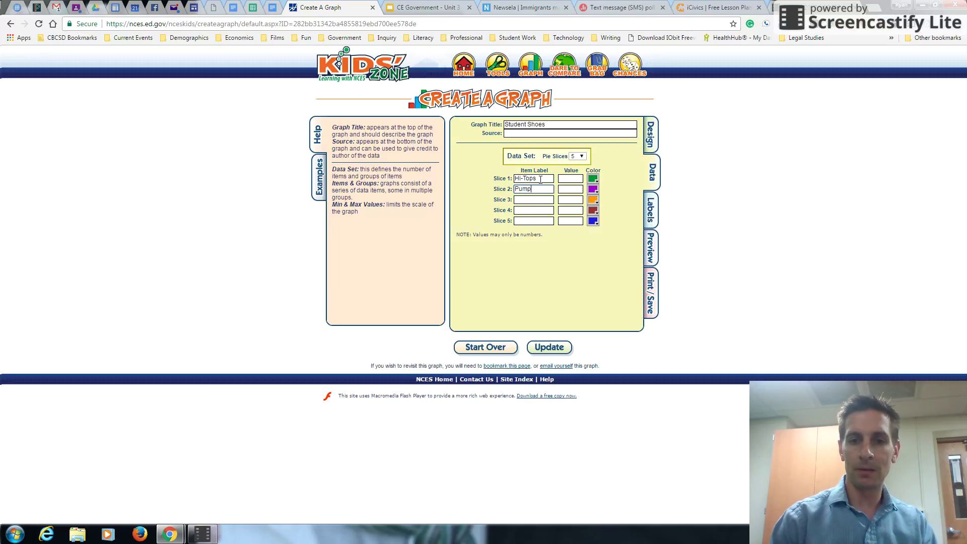
key("Tab")
key("Tab")
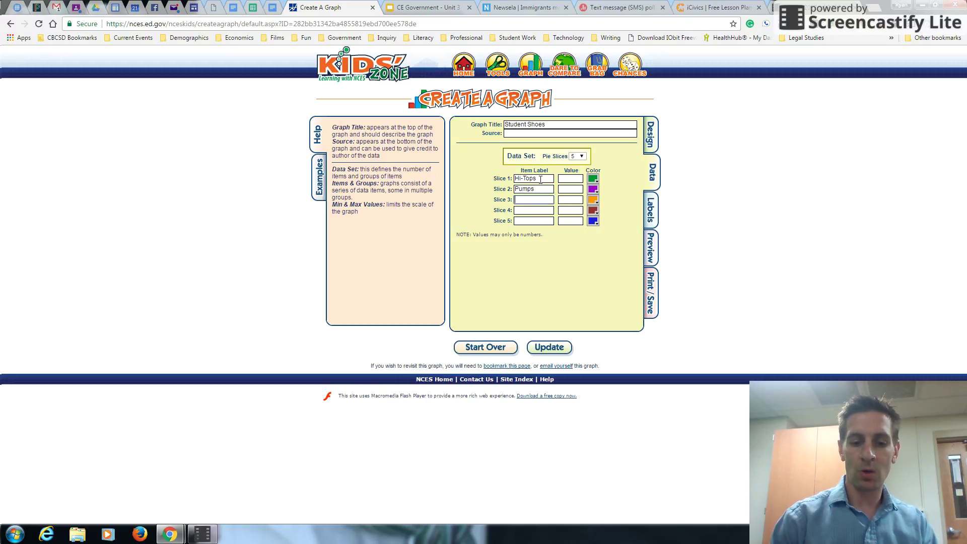
type("Loafers")
key("Tab")
key("Tab")
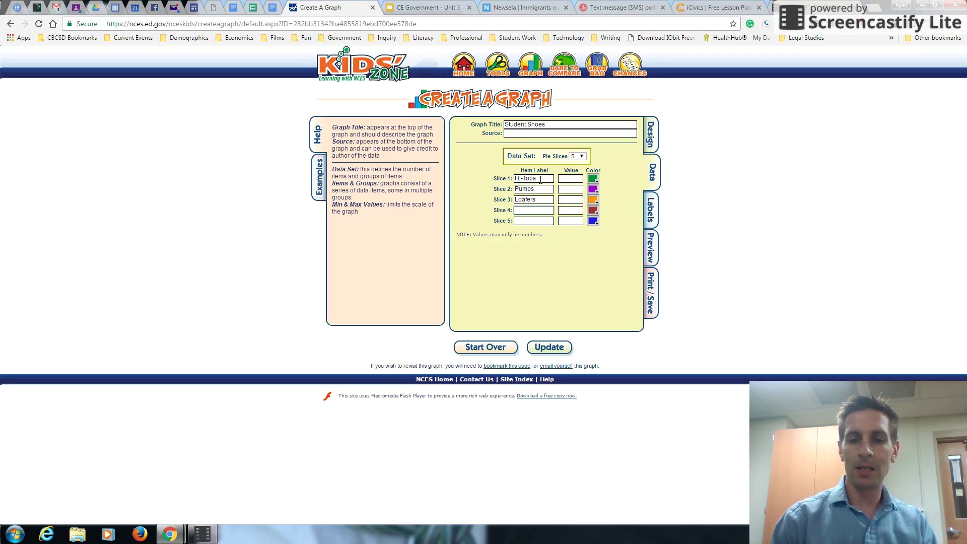
type("Boo")
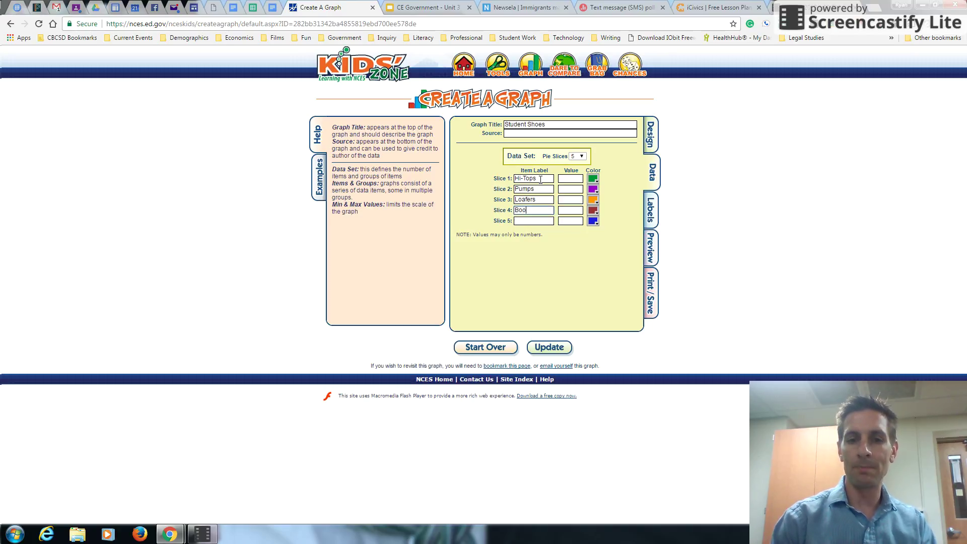
key("Tab")
key("Tab")
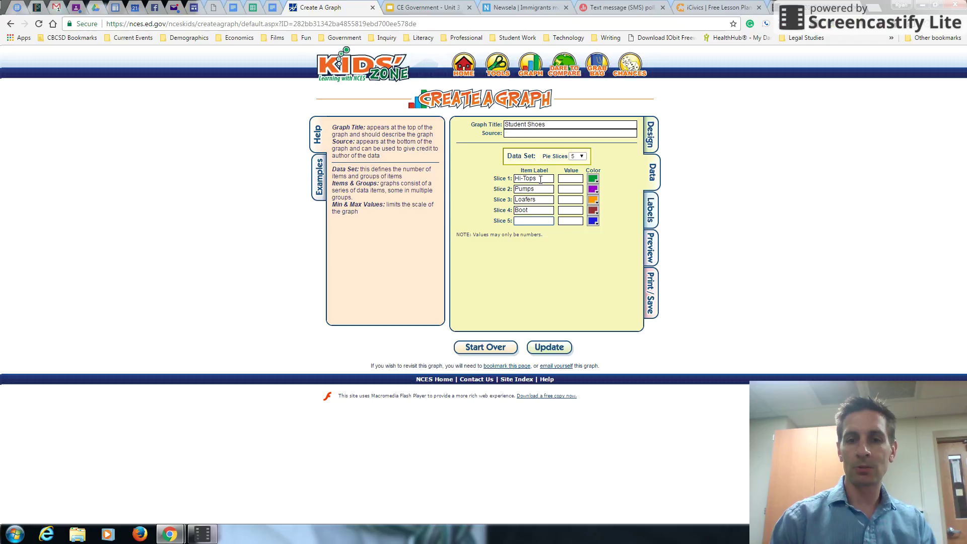
type("Tennis Shoe")
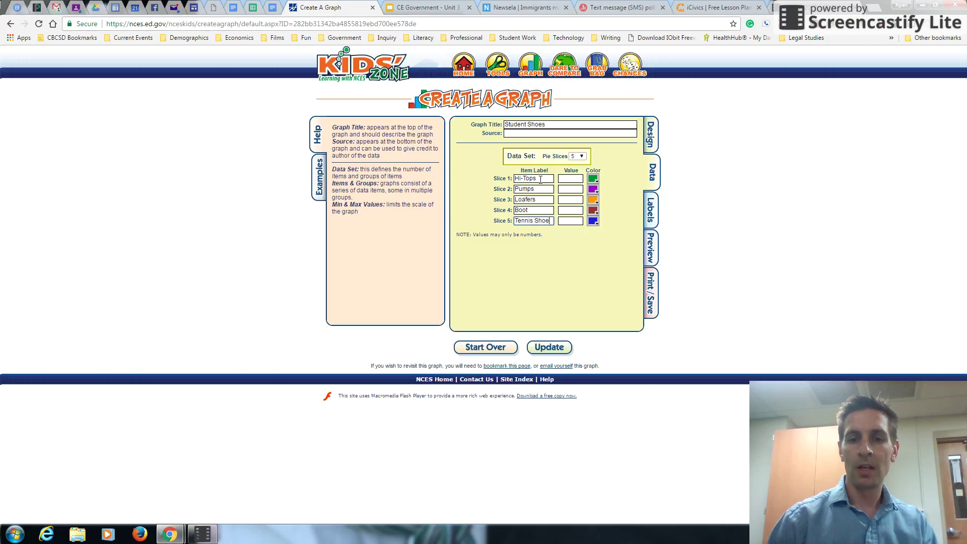
Enter the slice values: Hi-Tops 6, Pumps 2, Loafers 12, Boot 8 and Tennis Shoe 13
left_click(568, 177)
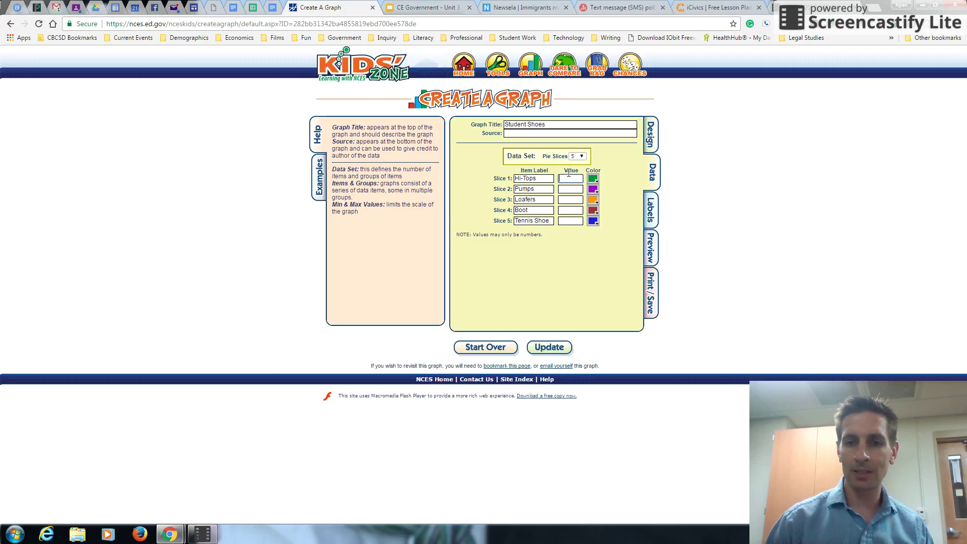
type("6")
key("Tab")
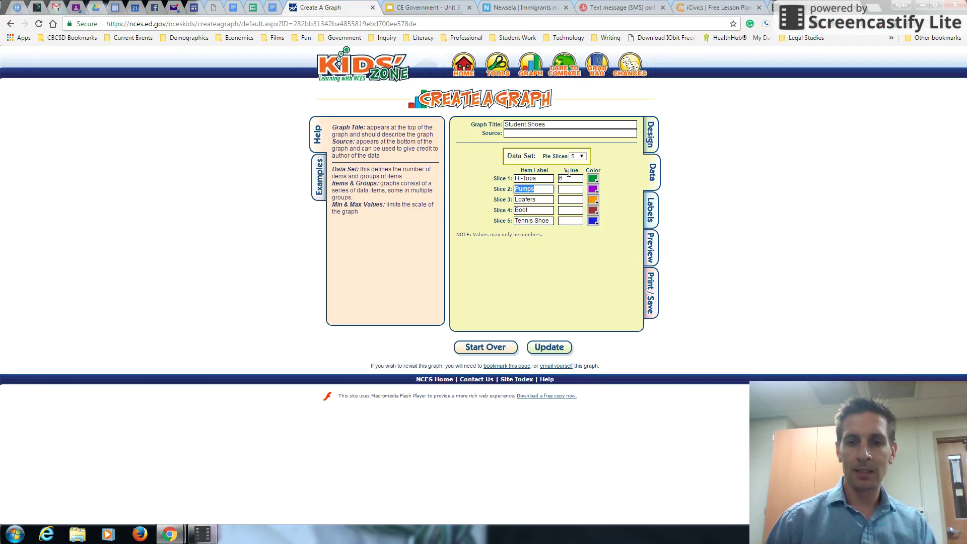
key("Tab")
type("2")
key("Tab")
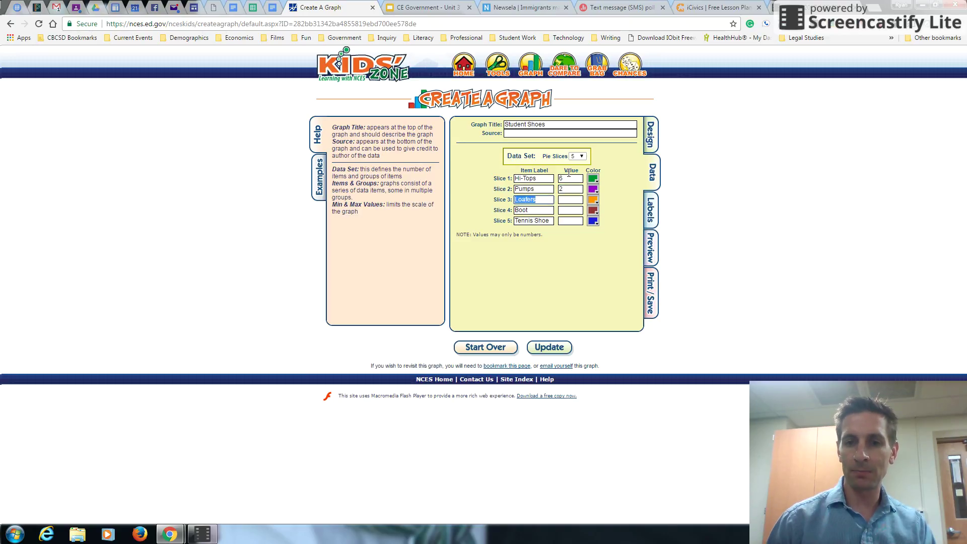
key("Tab")
type("12")
key("Tab")
key("Tab")
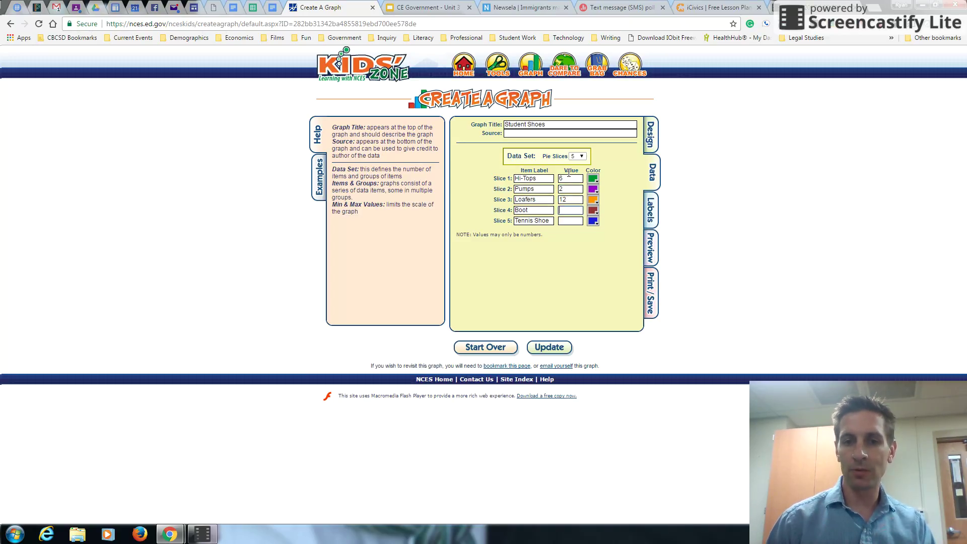
type("8")
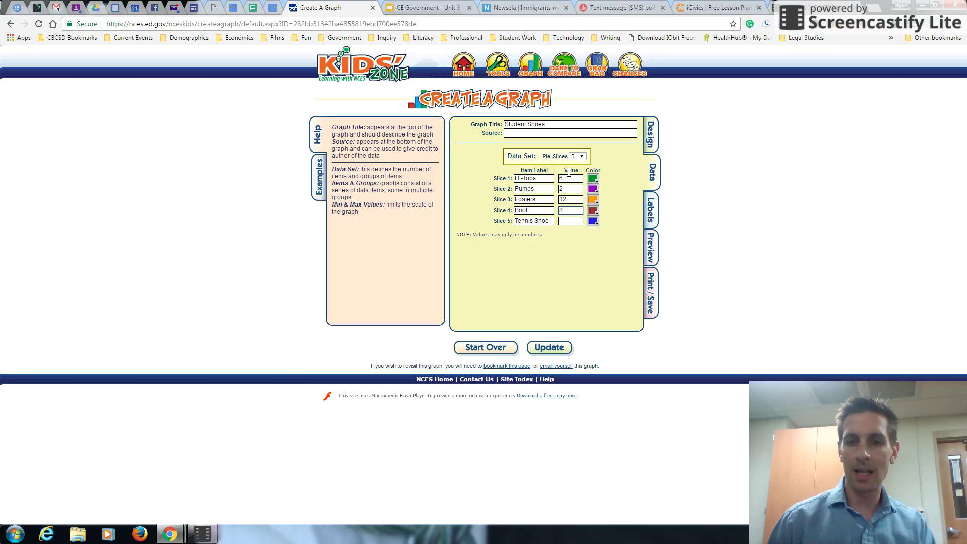
key("Tab")
key("Tab")
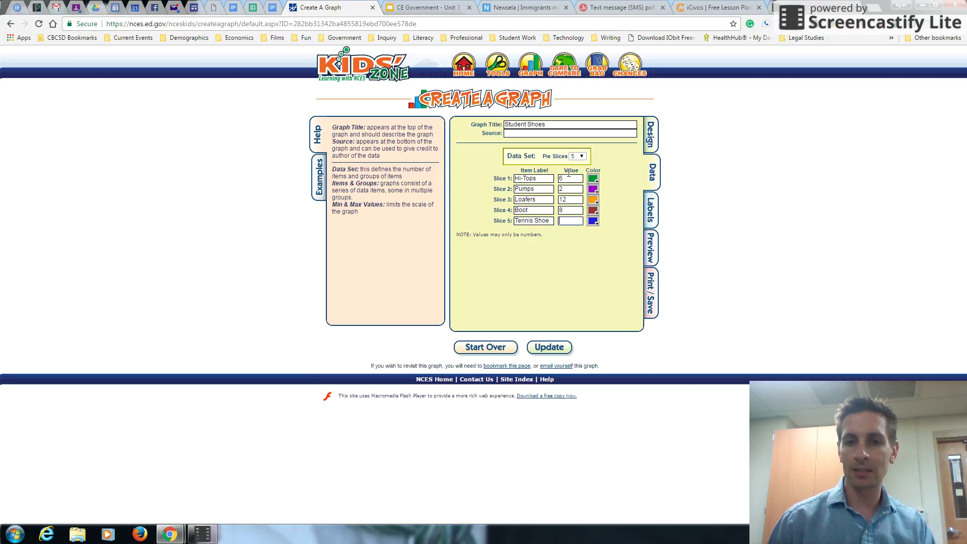
type("13")
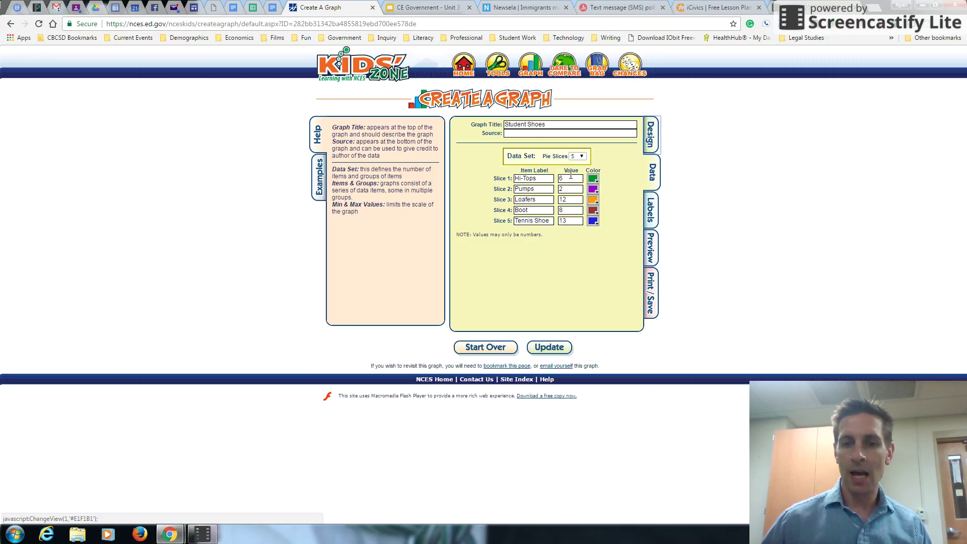
Set the Hi-Tops slice to its default green color
left_click(593, 181)
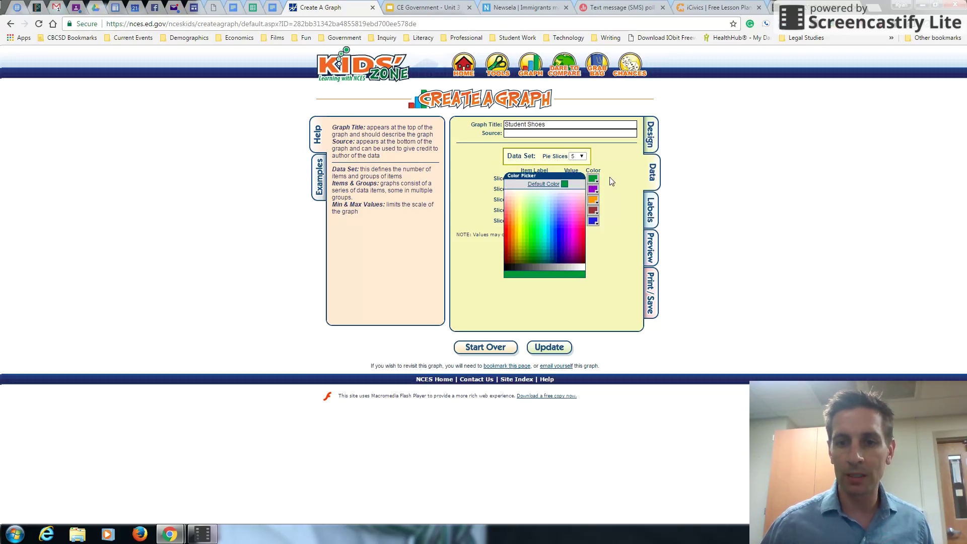
left_click(562, 185)
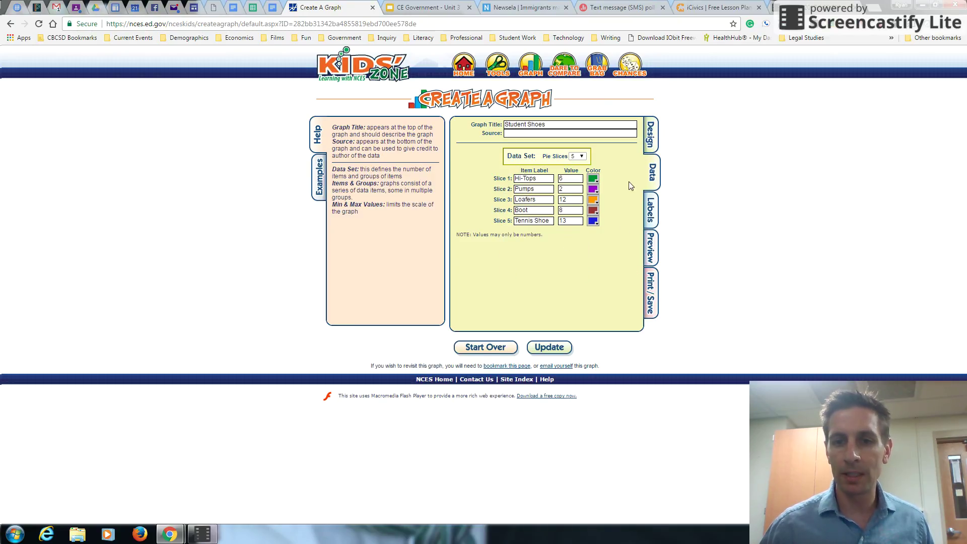
Set the graph text to the plain serif font at 10 pt and preview the pie chart
left_click(651, 209)
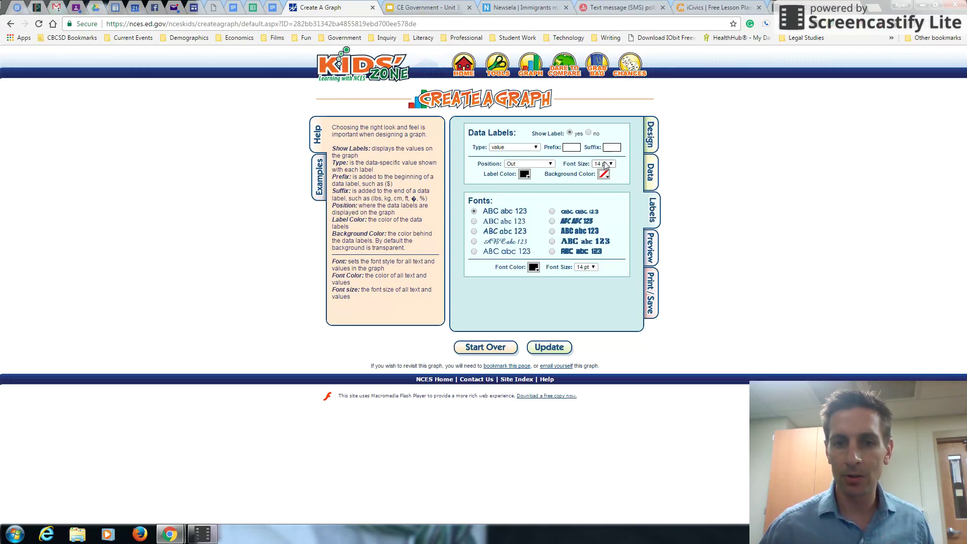
left_click(474, 222)
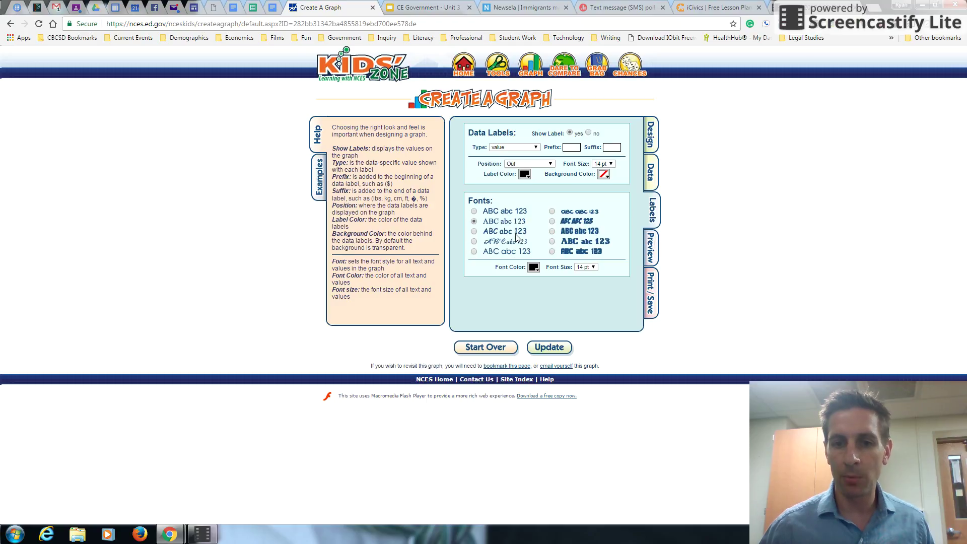
left_click(587, 268)
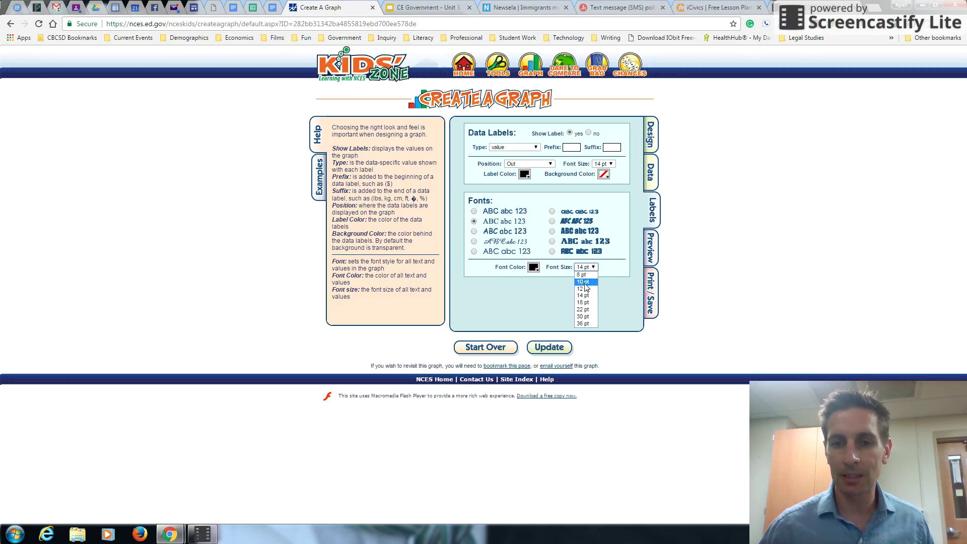
left_click(584, 281)
left_click(649, 253)
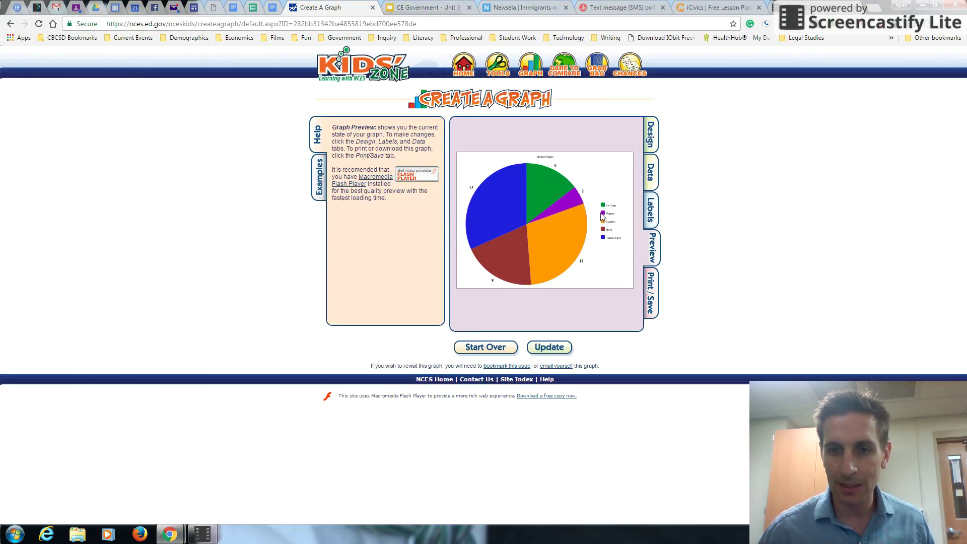
Set the font size of all graph text to 18 pt and preview the pie chart
left_click(647, 209)
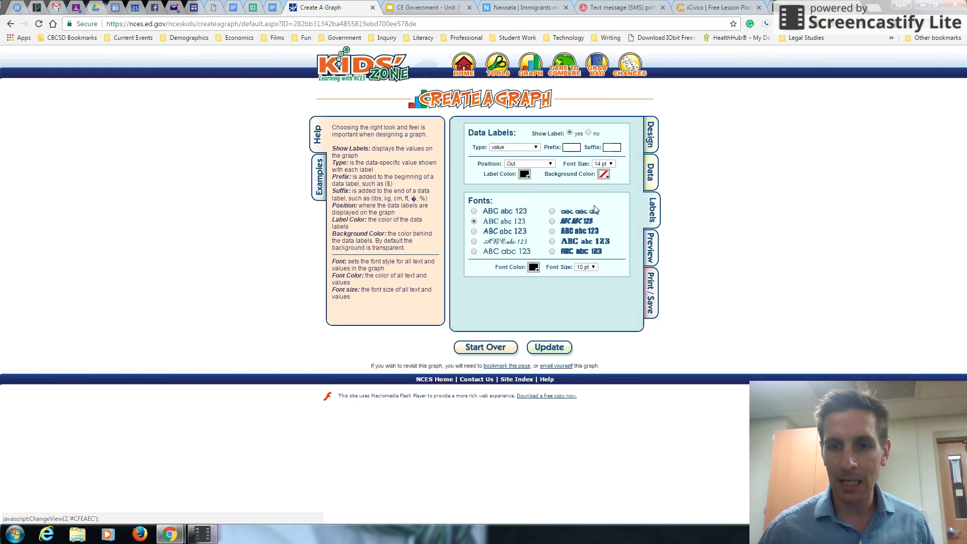
left_click(595, 164)
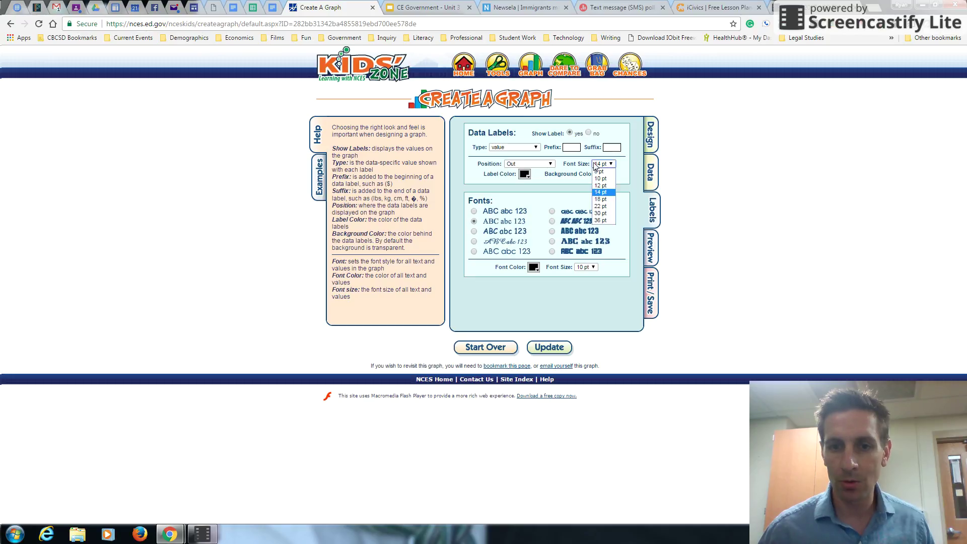
left_click(591, 267)
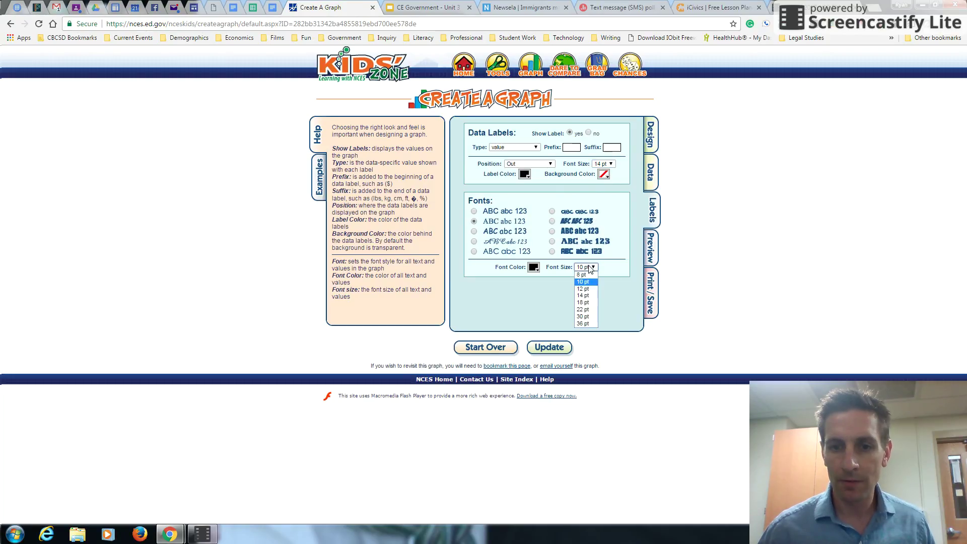
left_click(587, 304)
left_click(653, 251)
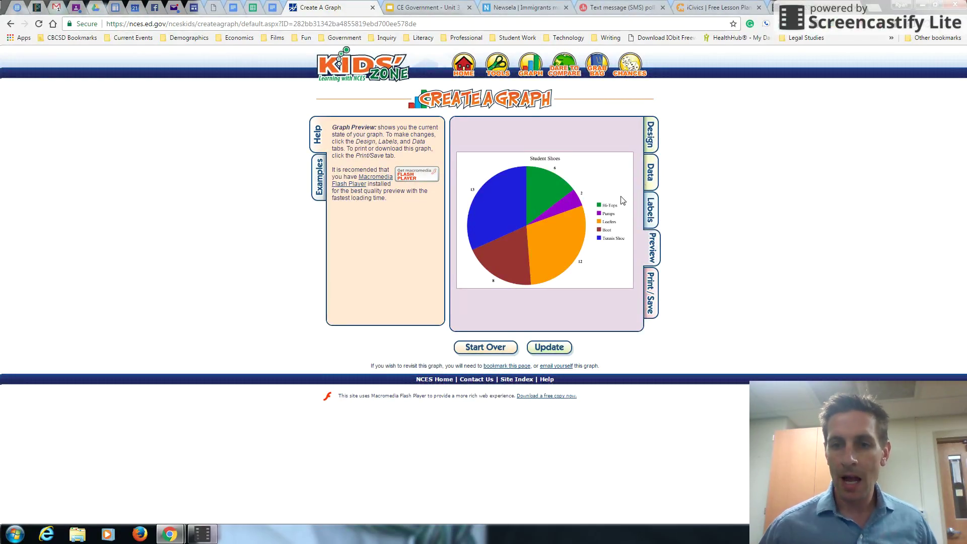
Try the Student Shoes data as a line graph and preview it
left_click(649, 145)
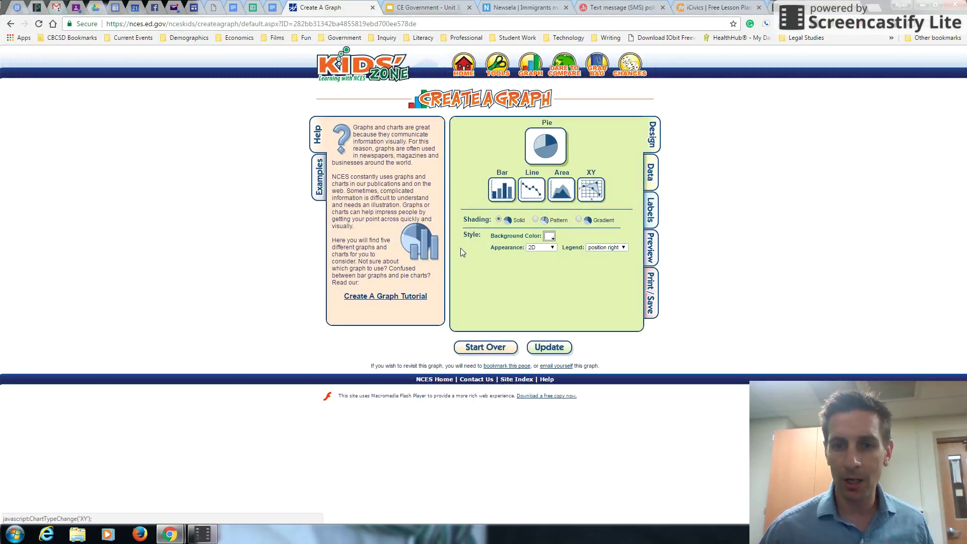
left_click(494, 192)
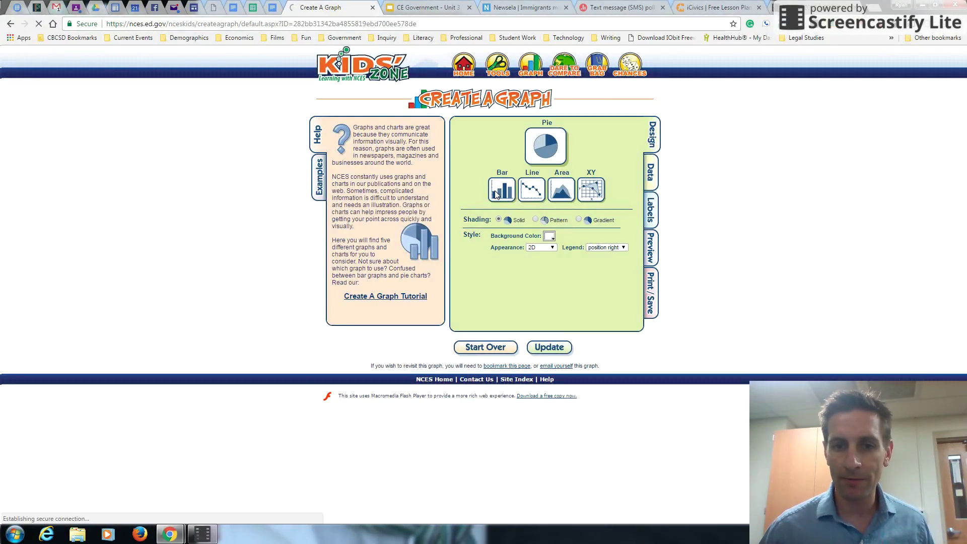
left_click(498, 194)
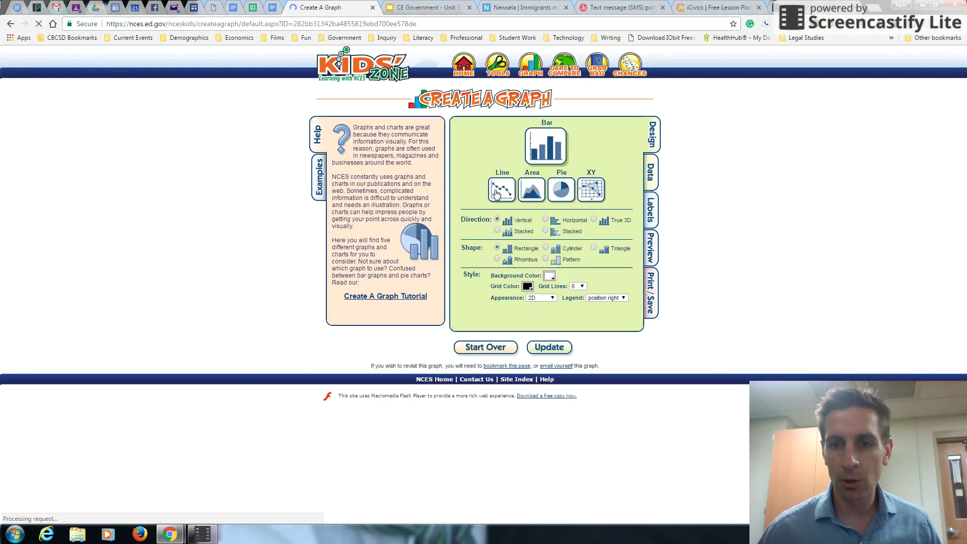
left_click(649, 178)
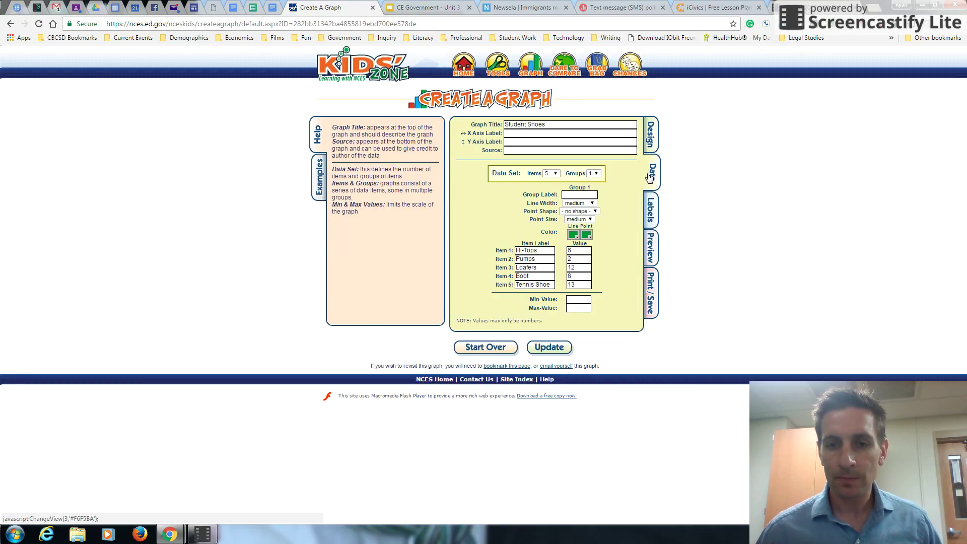
left_click(655, 250)
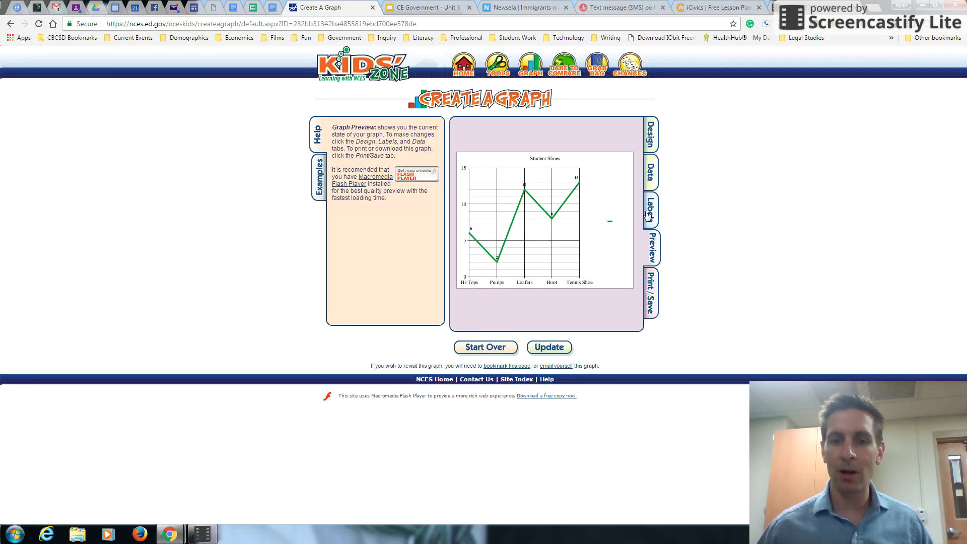
Change the Student Shoes graph to a vertical bar graph with rectangular bars and preview it
left_click(650, 142)
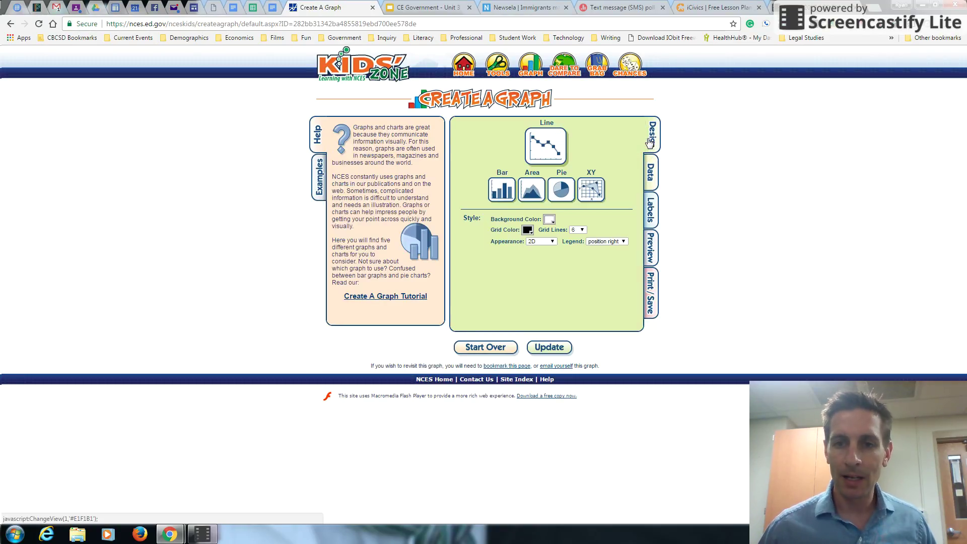
left_click(648, 172)
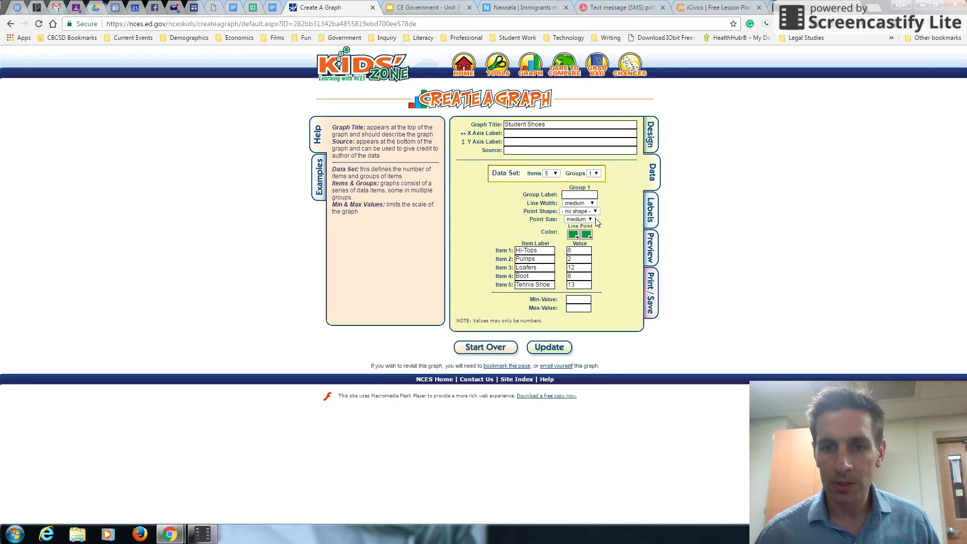
left_click(646, 145)
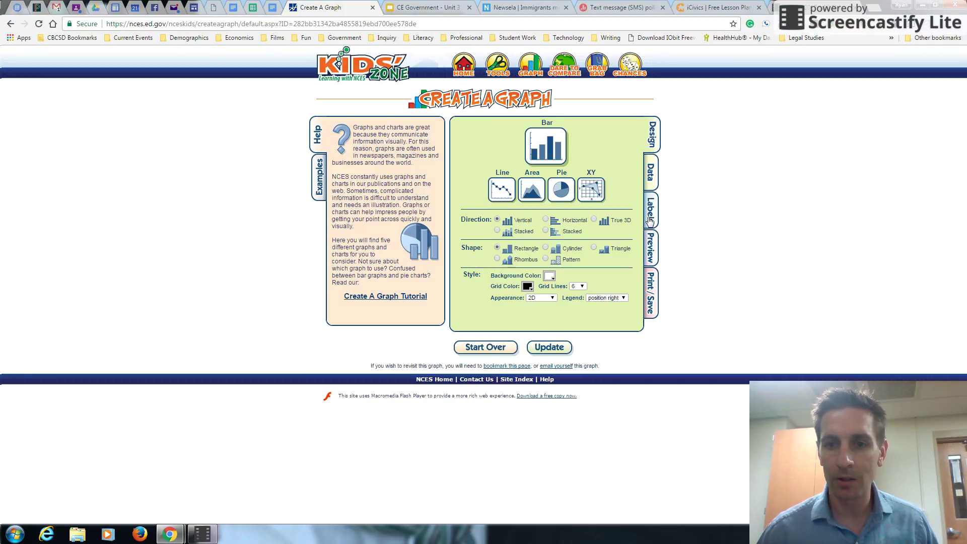
left_click(650, 250)
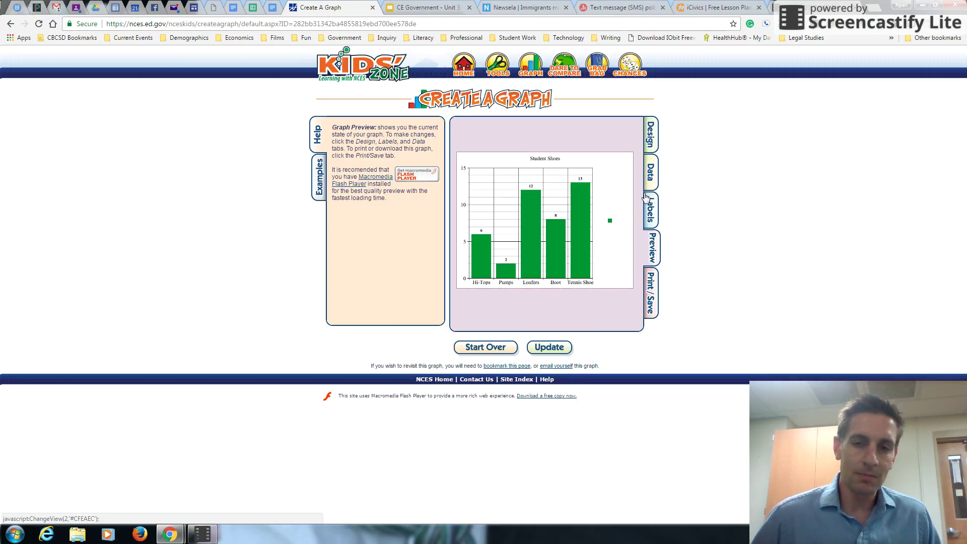
Copy the bar graph image and switch to the CE Government - Unit 3 presentation in Google Slides
right_click(524, 218)
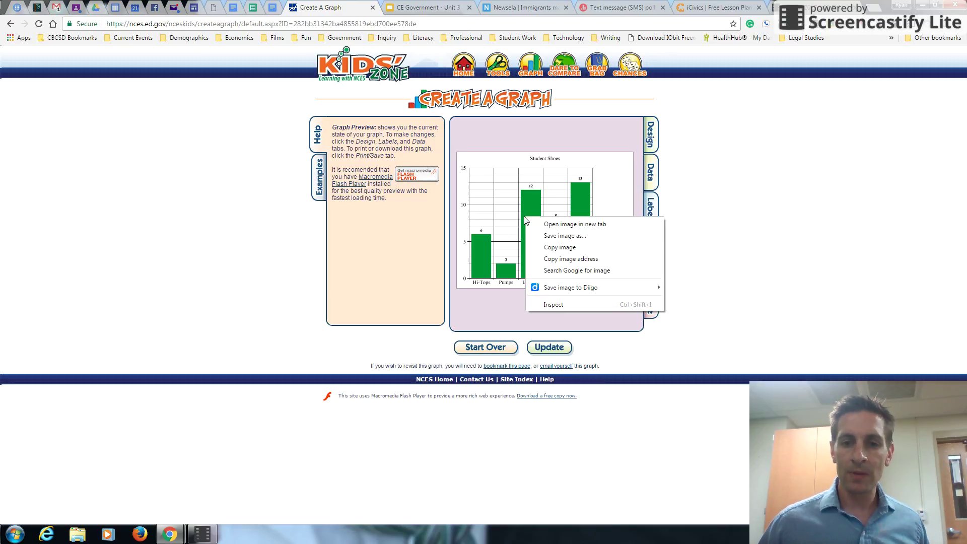
left_click(545, 248)
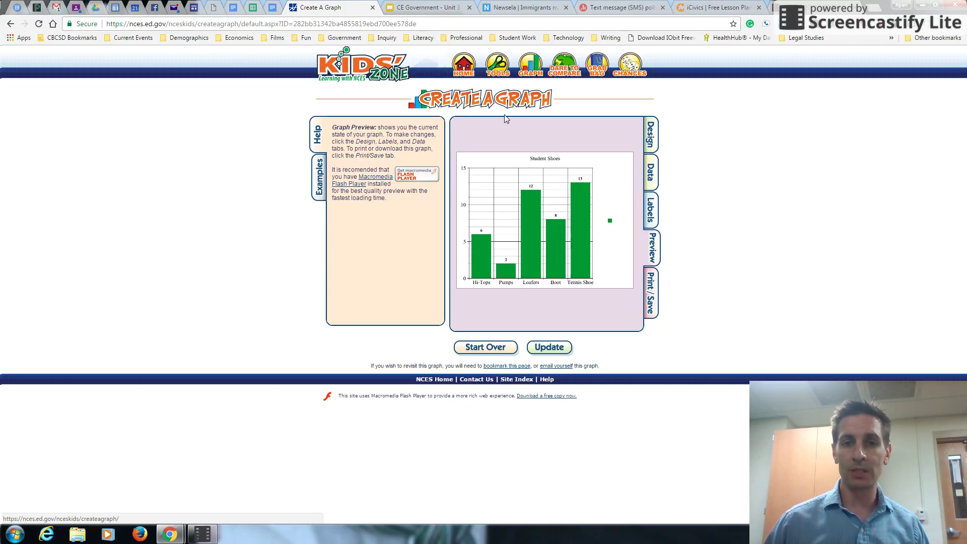
left_click(431, 9)
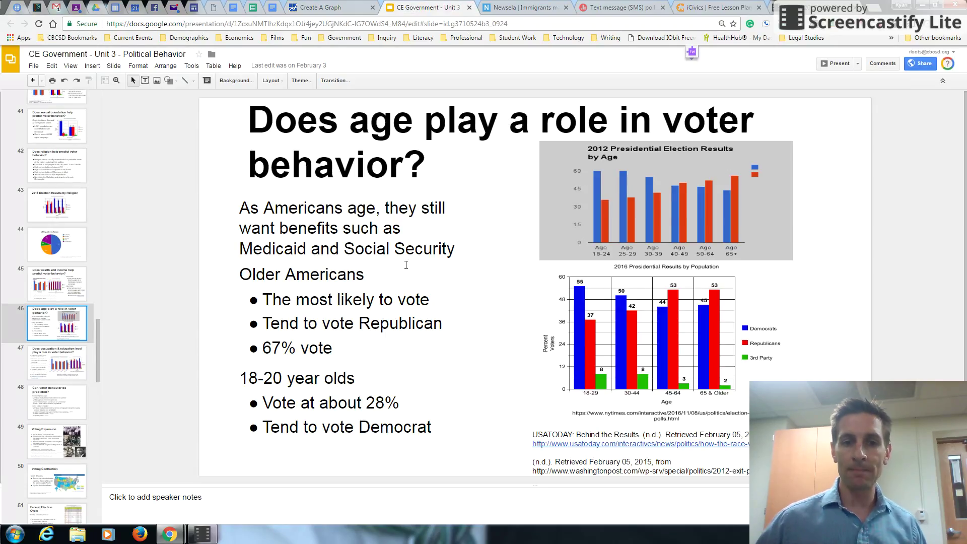